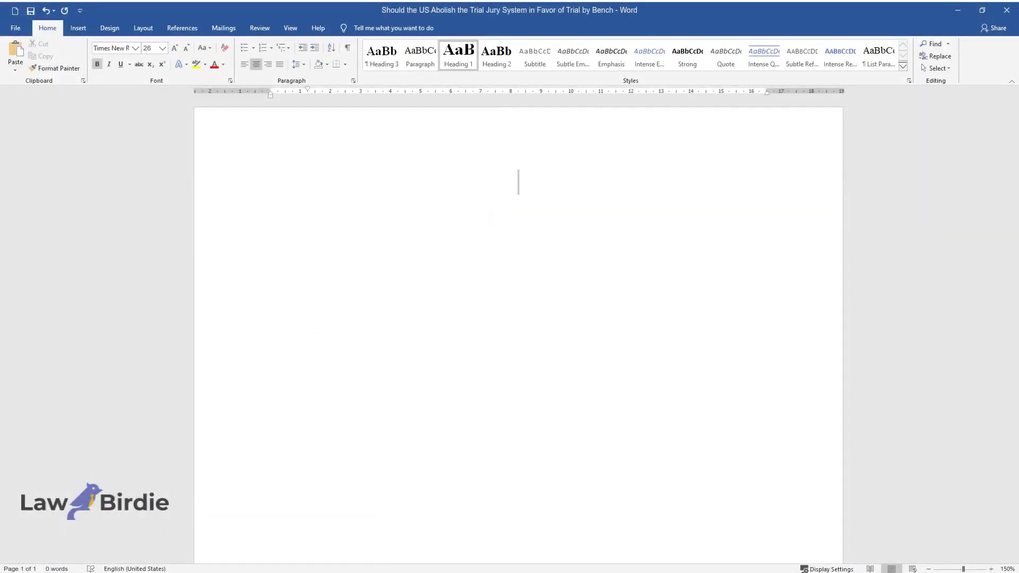
text(Should the U)
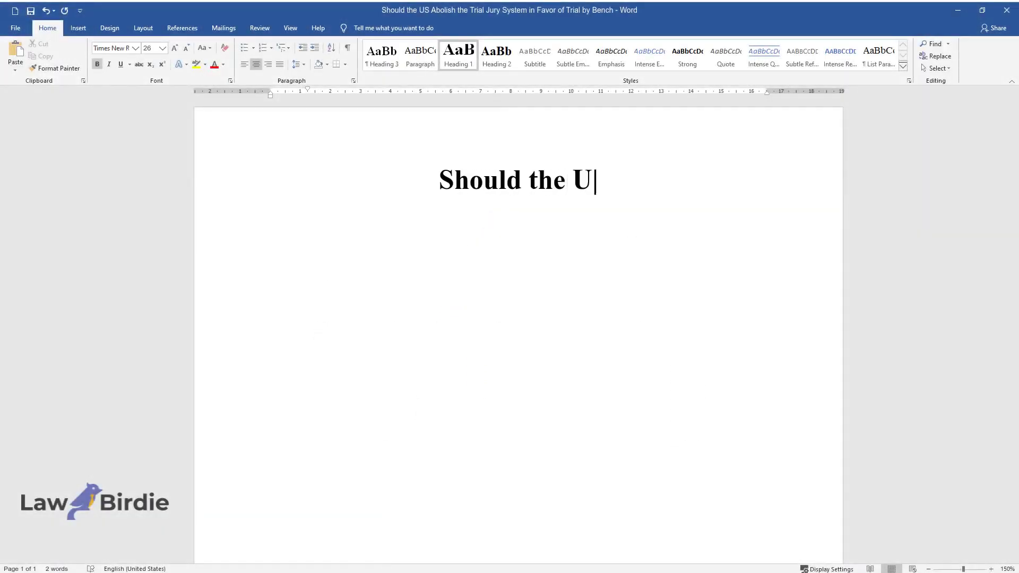
text(S Abolish the Trial Jury Sys)
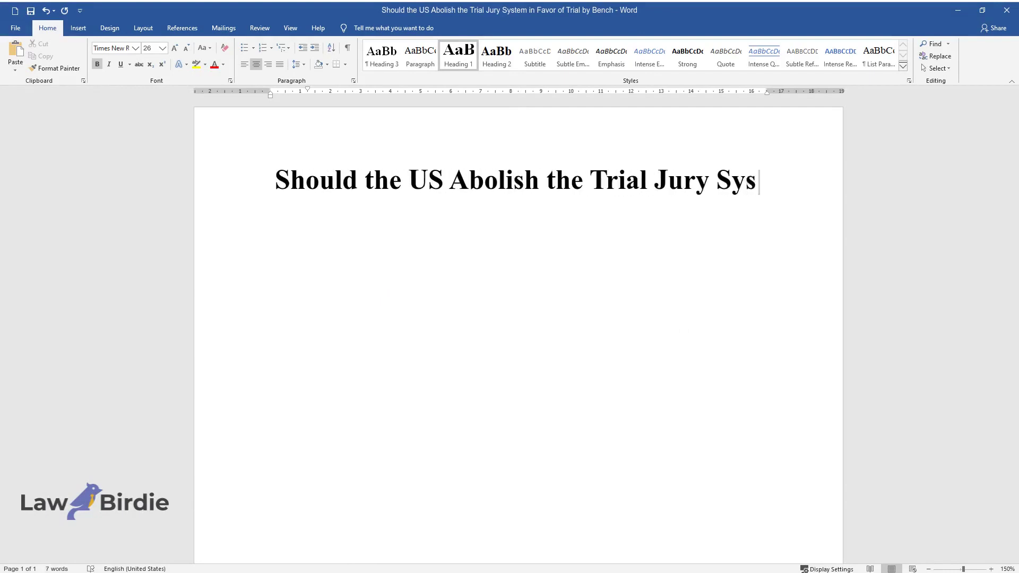
text(tem in Favor of Trial by Ben)
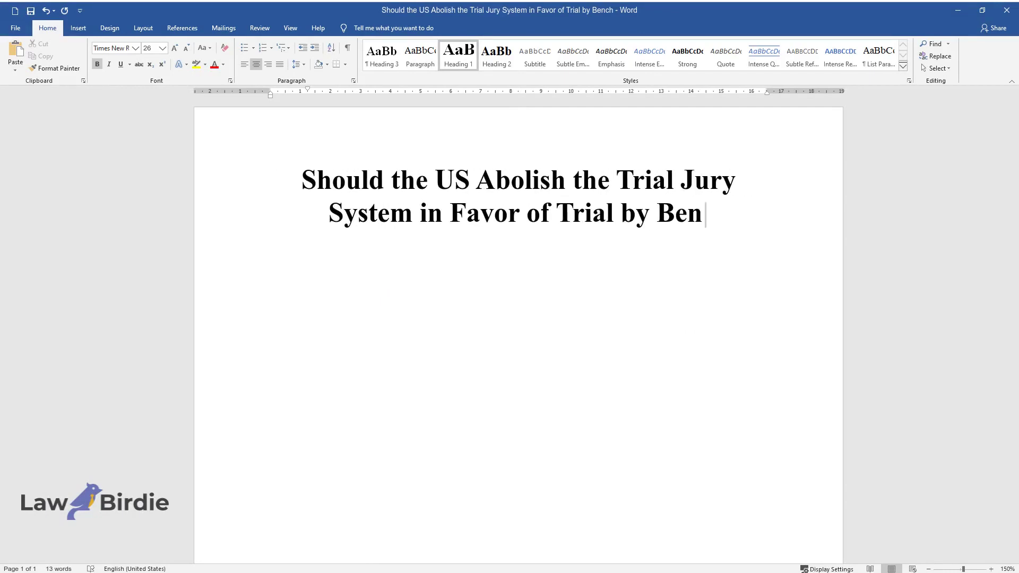
text(ch)
Step: Finish the 'Should the US Abolish the Trial Jury System in Favor of Trial by Bench' title line
key(Return)
text(The idea of a trial by jury is often criticized due to the lack of accuracy)
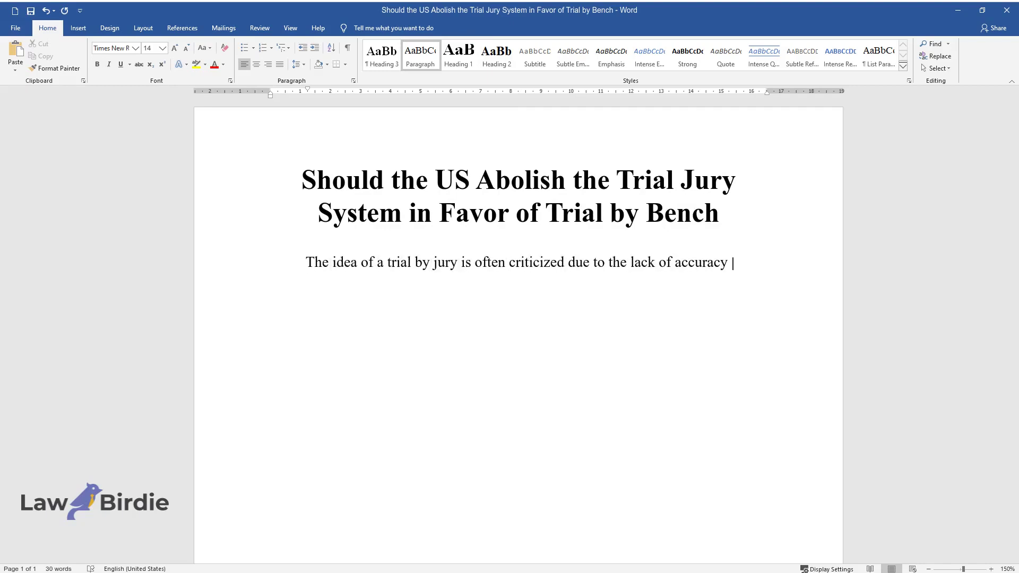
text(tributed to it.)
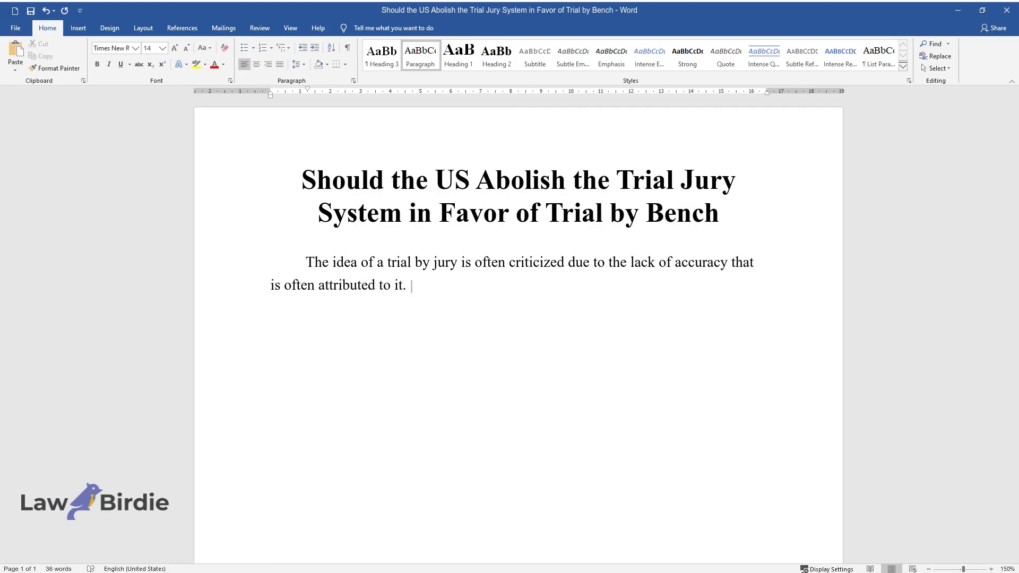
text(Specifically, multiple sources c)
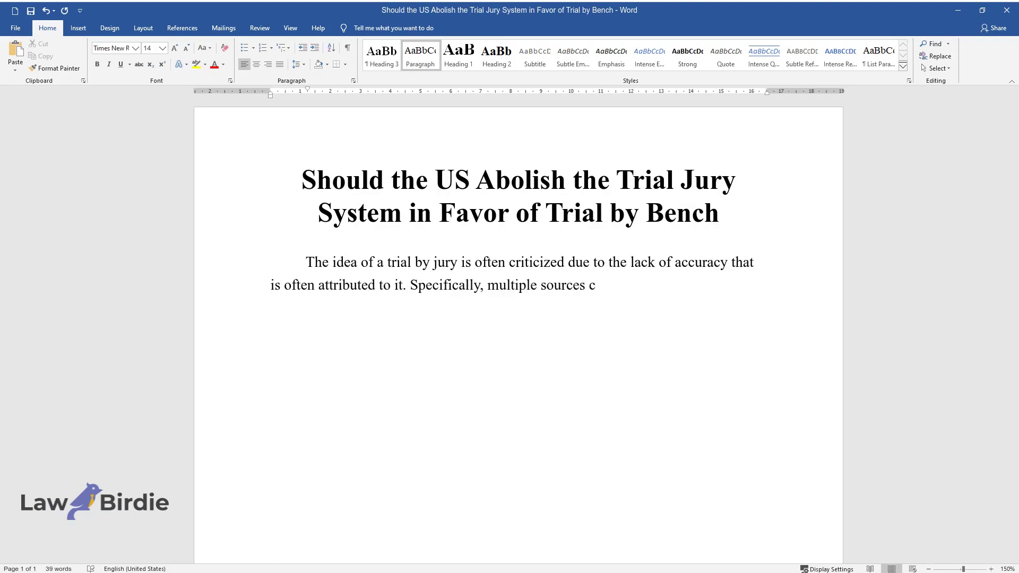
text( may be open to )
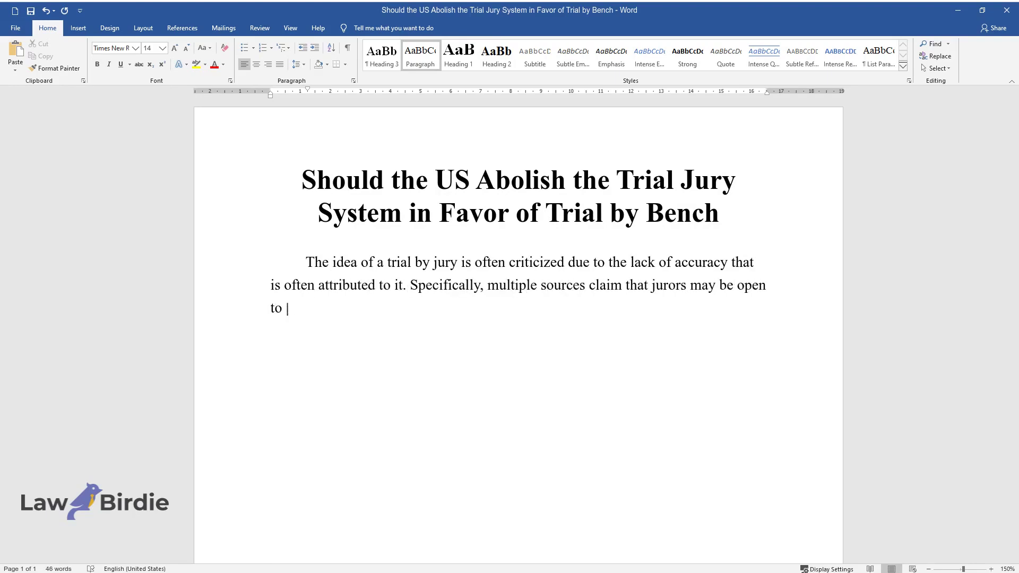
text( disregard the fact that so can )
text(be judges. Thus, with onl)
text(rson making a de)
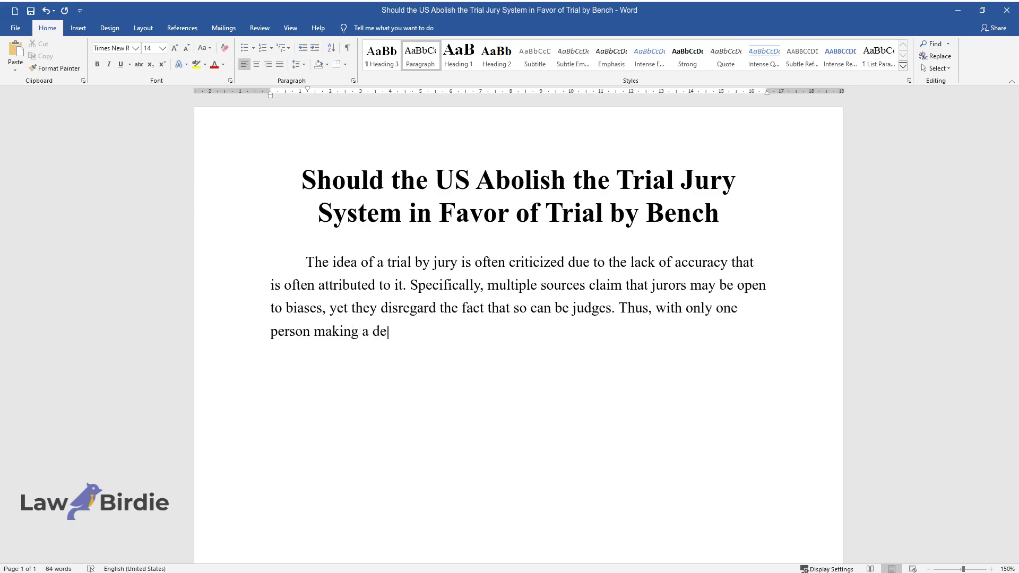
text(at becomes dange)
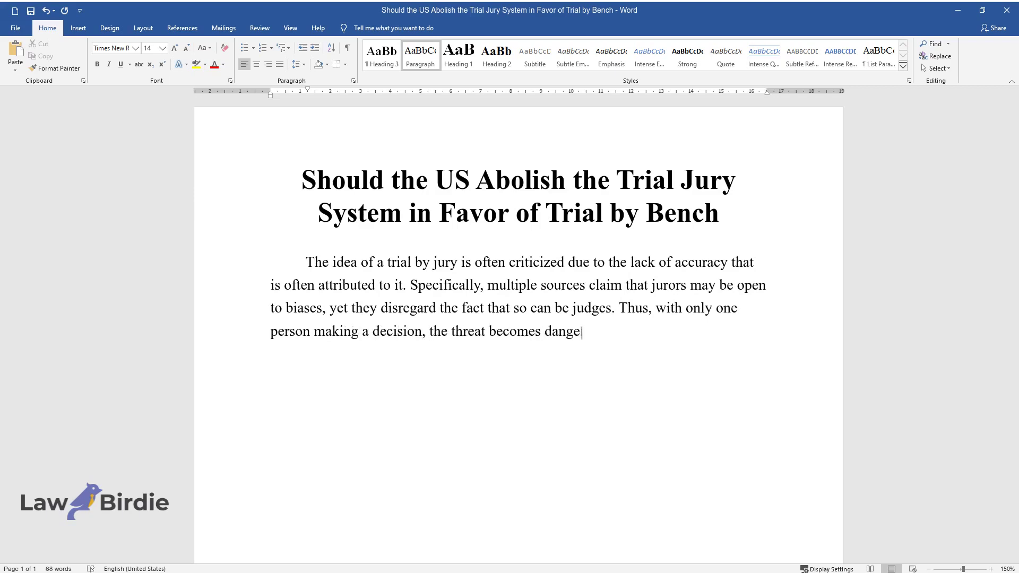
text( possibil)
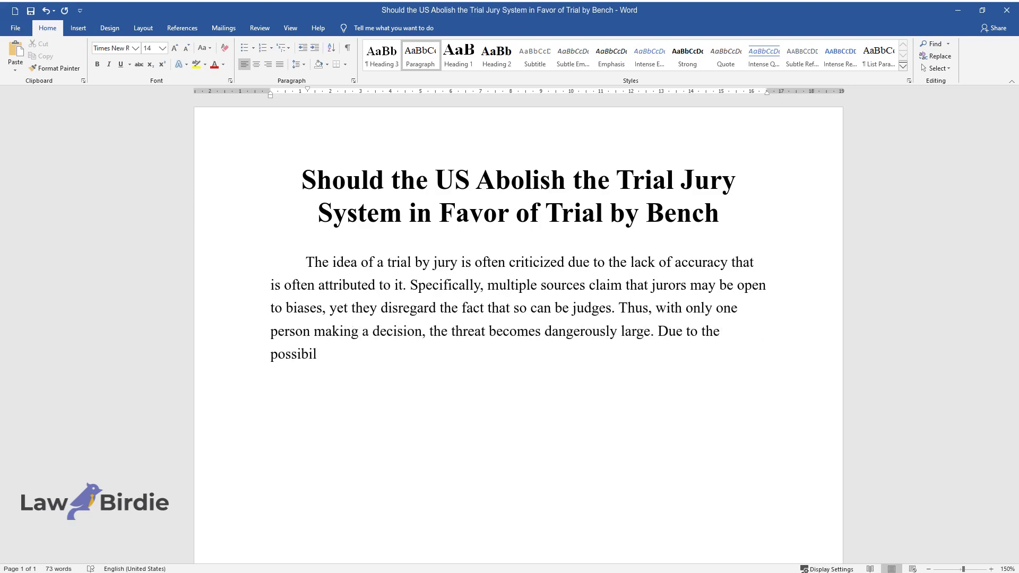
text(personal biasesaffecting)
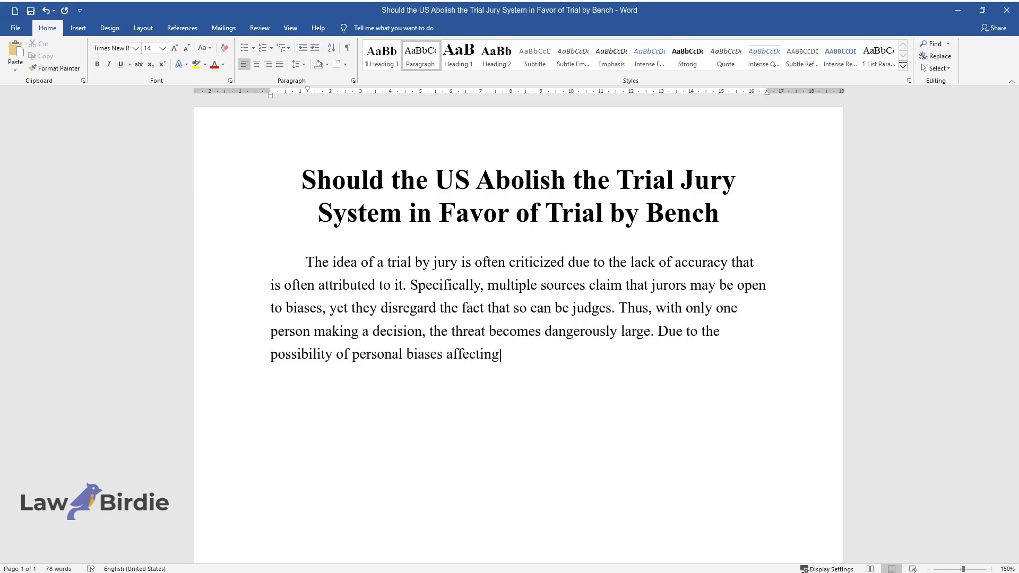
text(dict, a trial by judge mu)
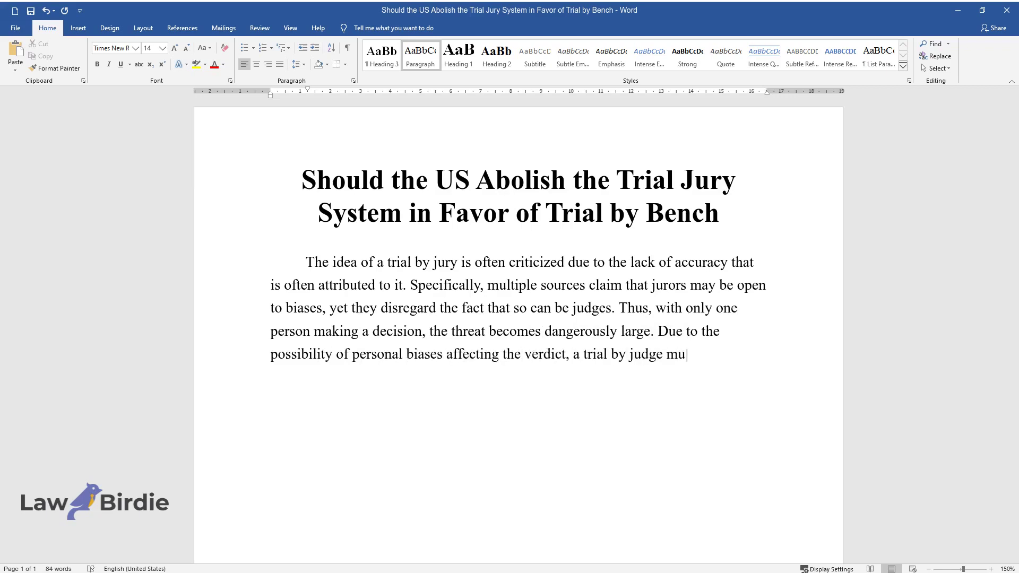
text(become a substitution fo)
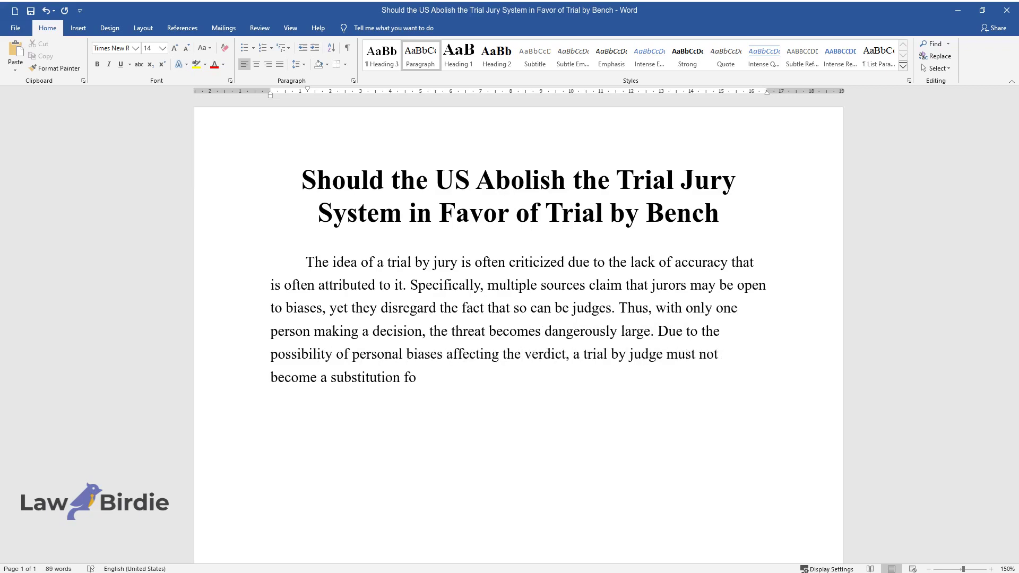
text(r a trial by jury.)
Step: End the introductory paragraph concluding judges must not replace juries, starting a new paragraph
key(Return)
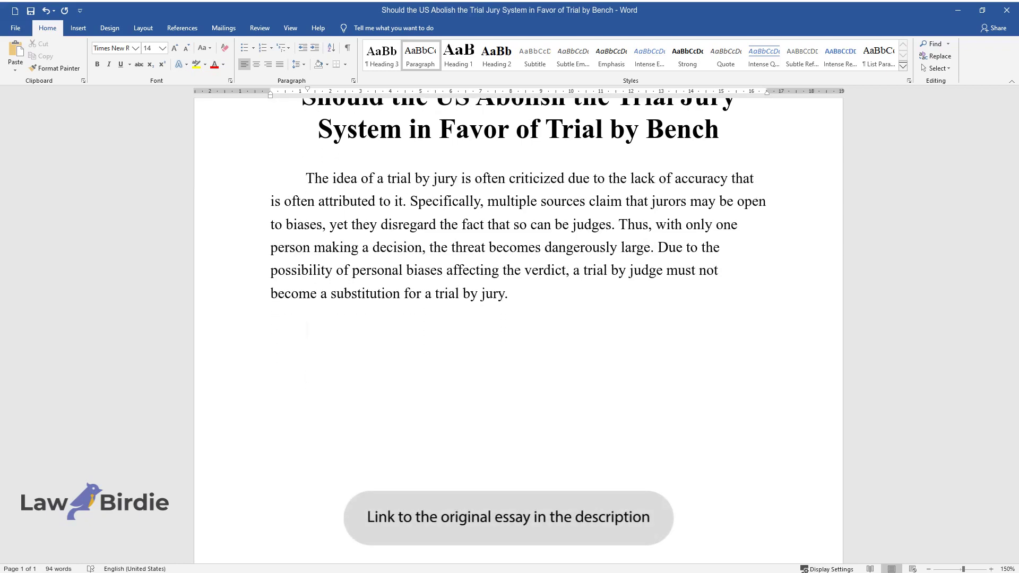
text(One could argue that the exa)
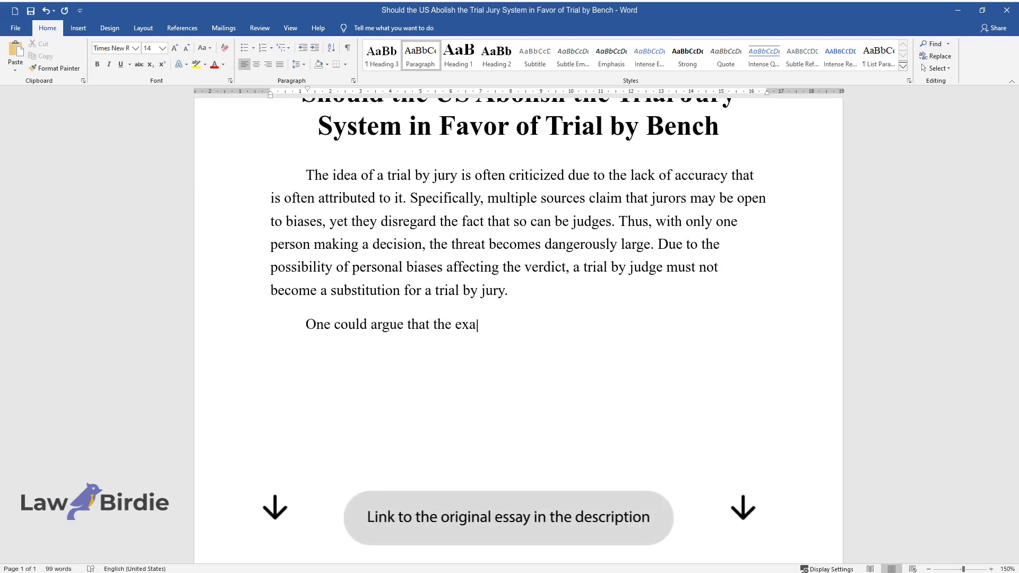
text(mples of other countries, which h)
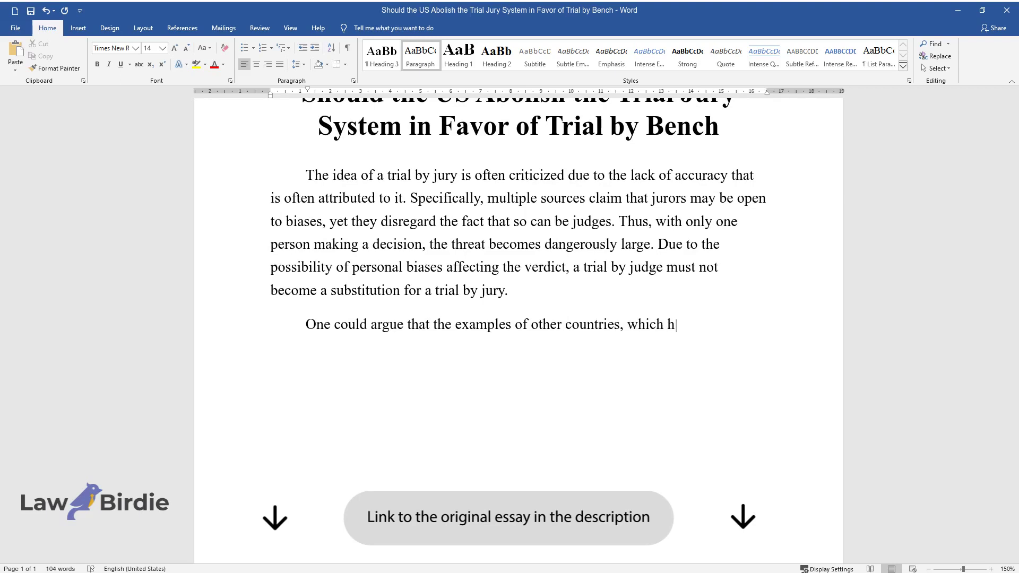
text(ave abandoned the system )
text(of a tria)
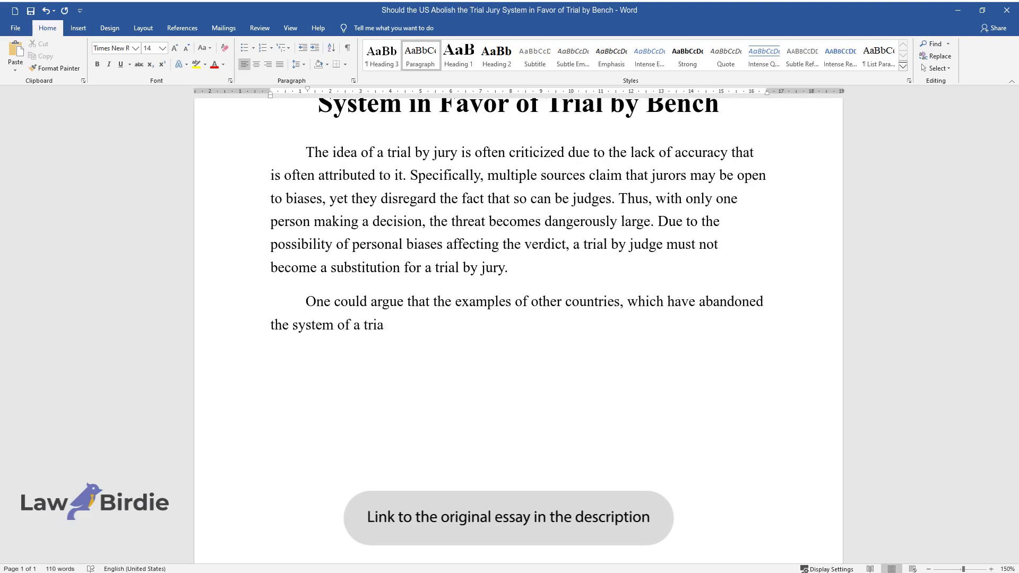
text(l by jury and have adopted a tria)
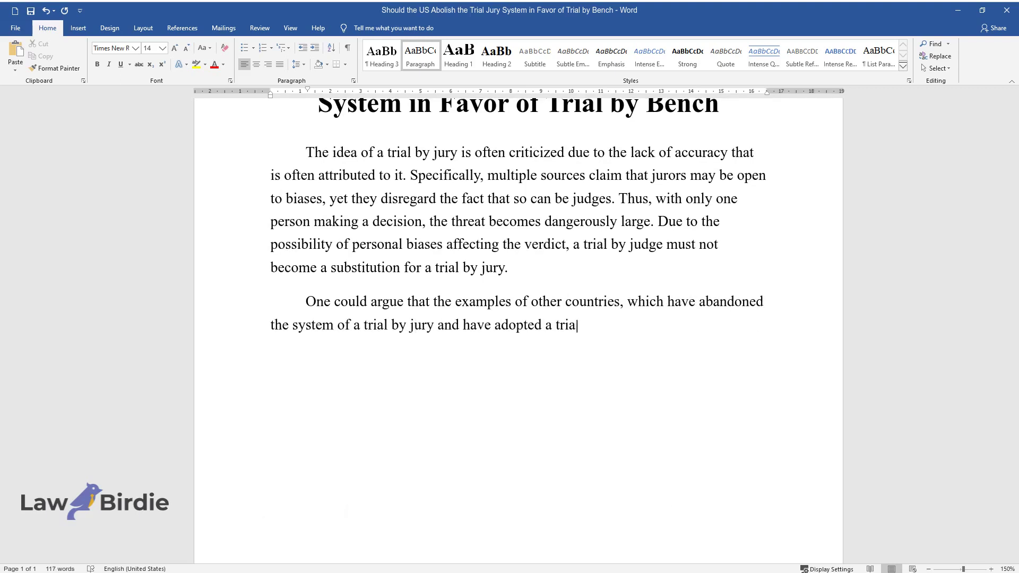
text(l by a judge instead, prove the p)
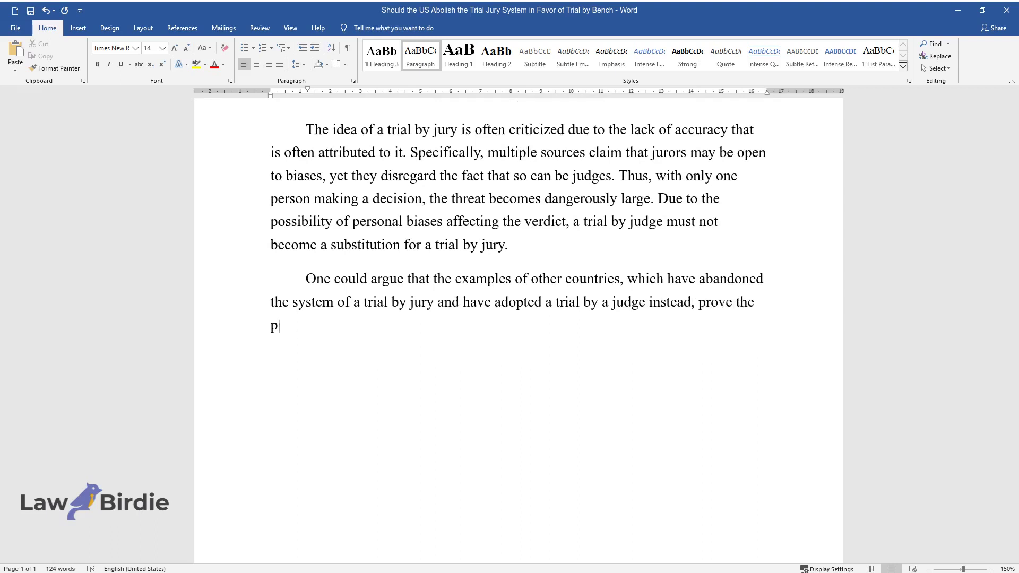
text(otential of the latter system. Ind)
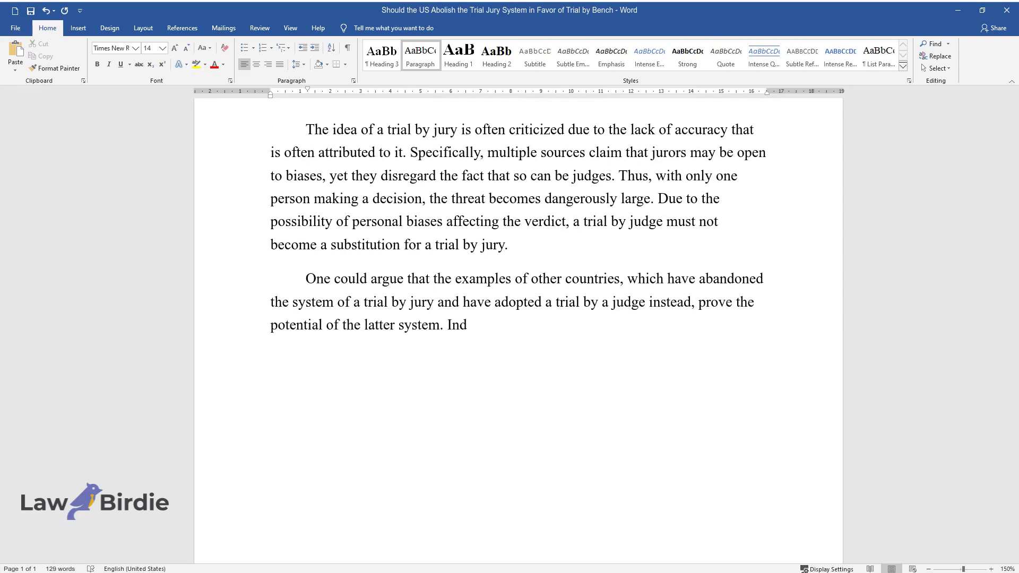
text(eed, the cases of Singapore, Paki)
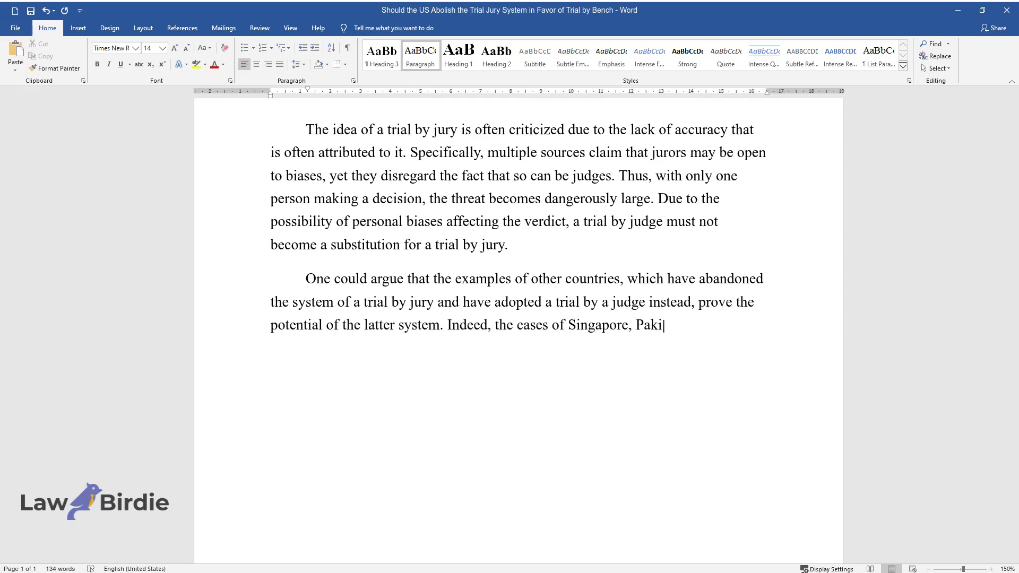
text(stan, India, and Malaysia, w)
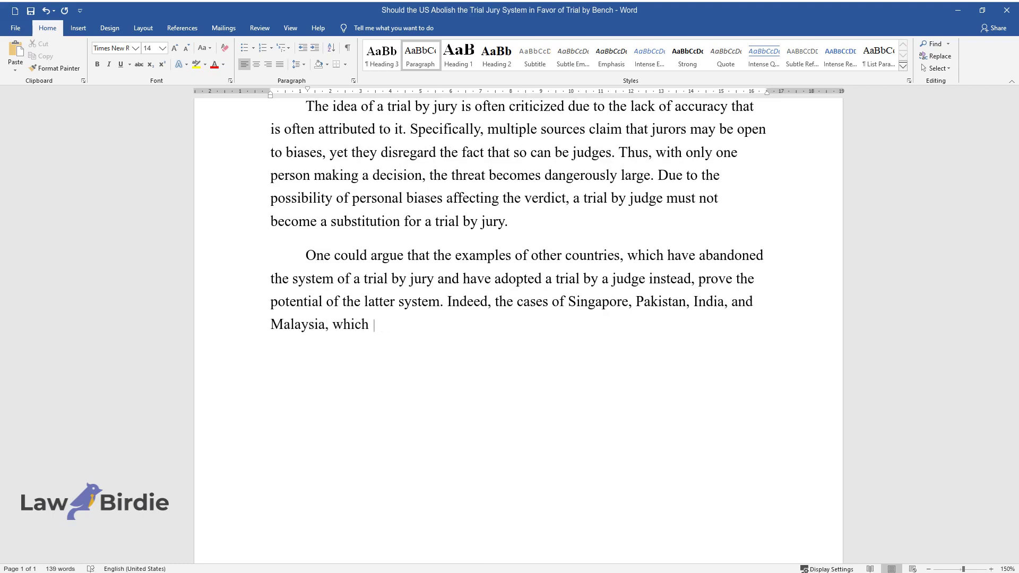
text(hich have successfully transferred to the trial)
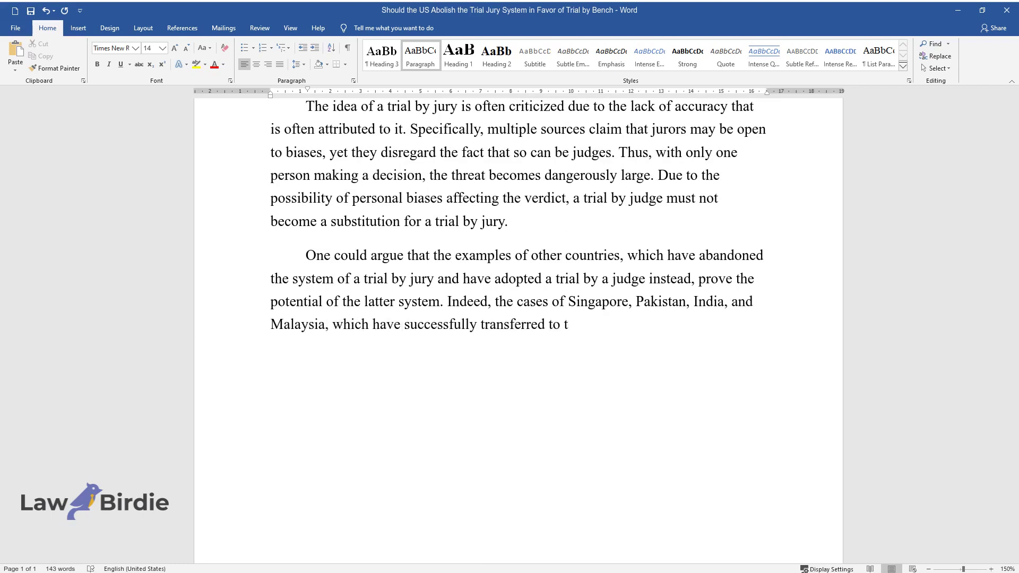
text(-by-bench system, illustr)
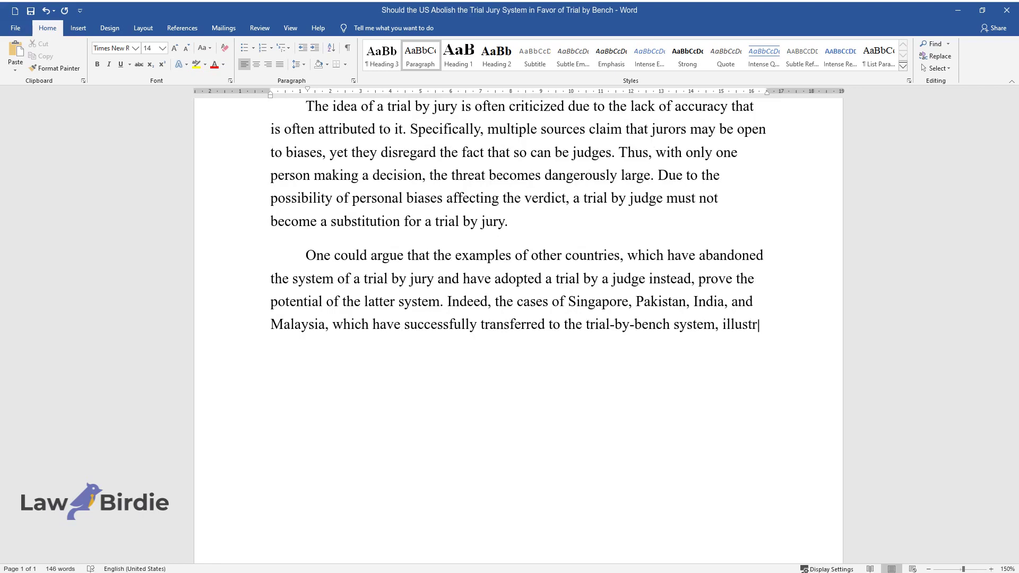
text(ate the possibility of accepting the specified fra)
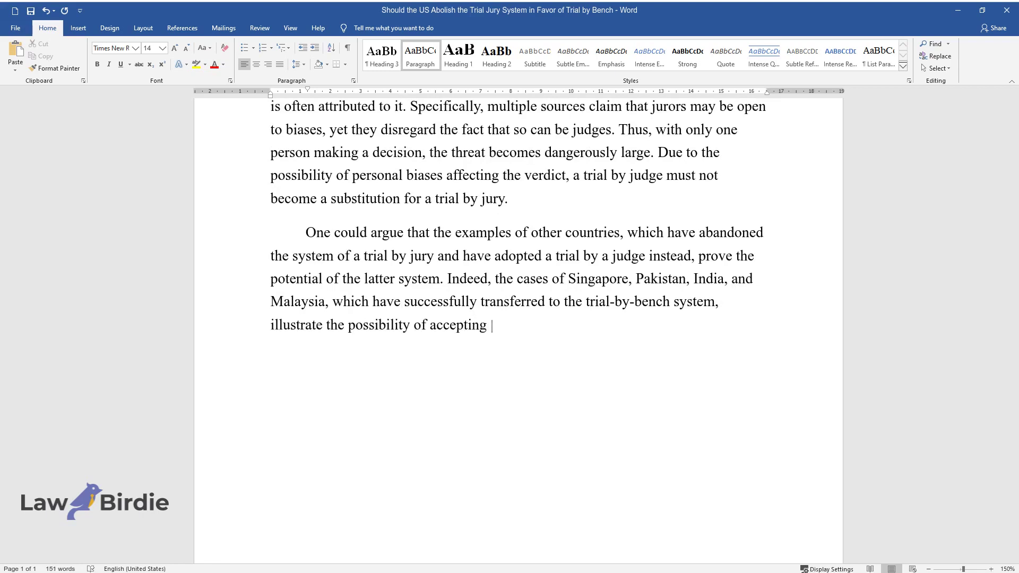
text(mework. However,)
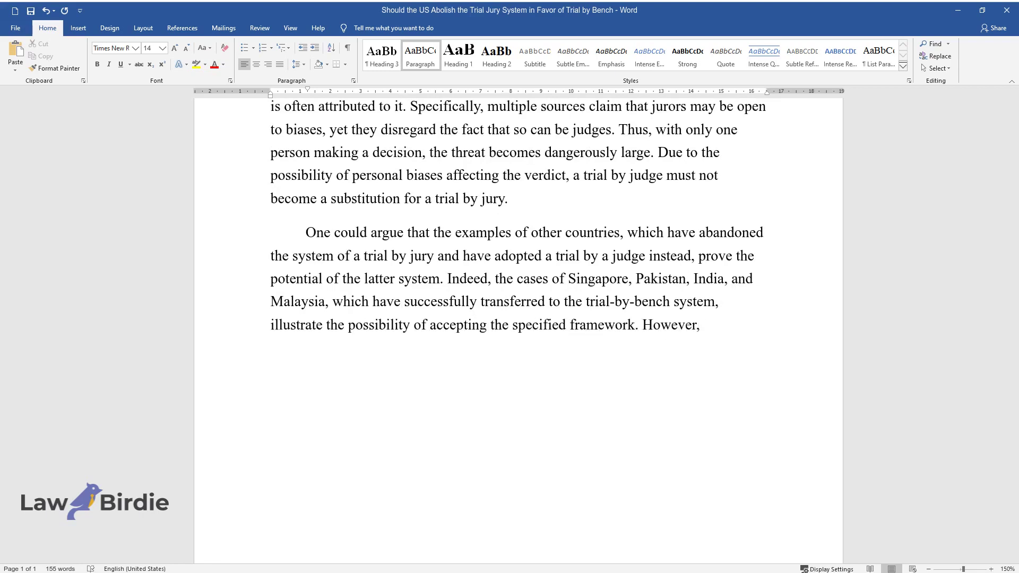
text( as a recent study indicates, the use of bench trials can skew the )
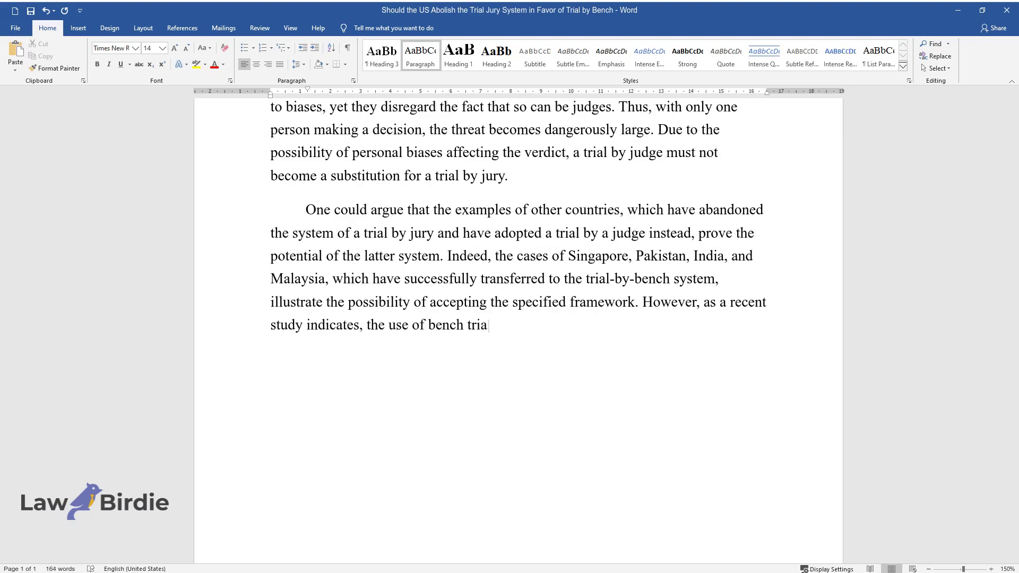
text(outcome significan)
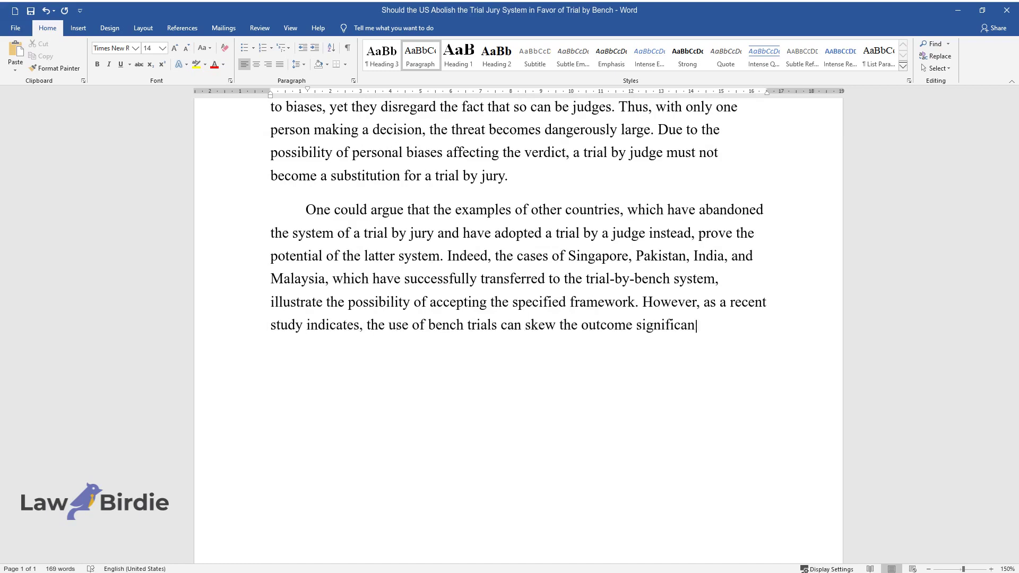
text(tly in case a judge has inherent)
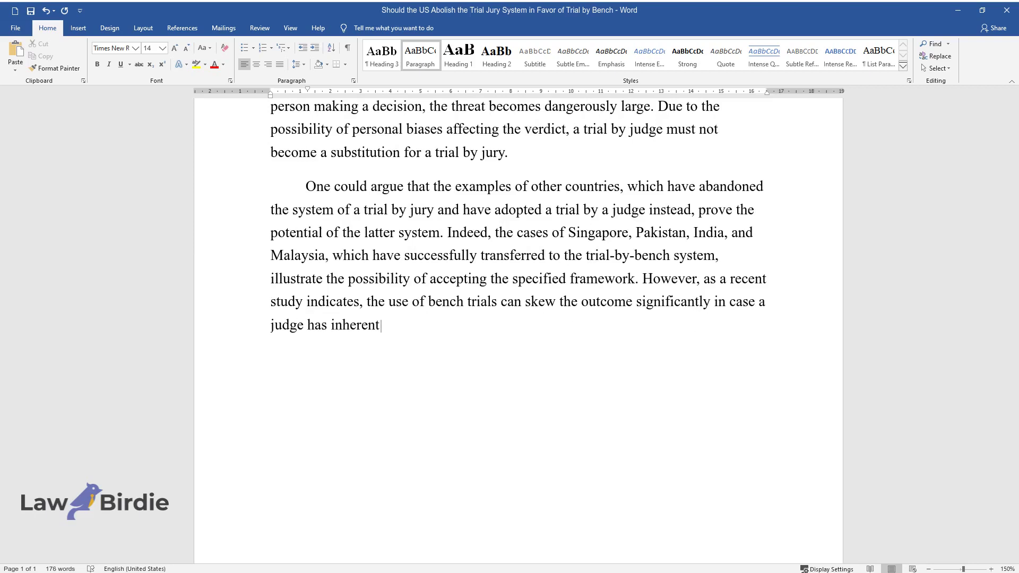
text( biases. Therefore, the case under analy)
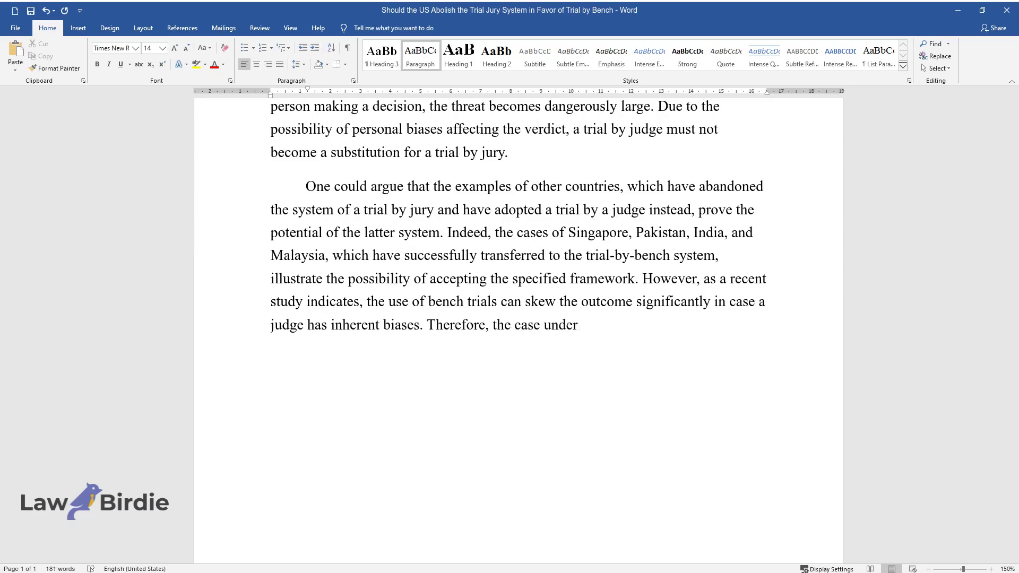
text(sis exemplifies the problem)
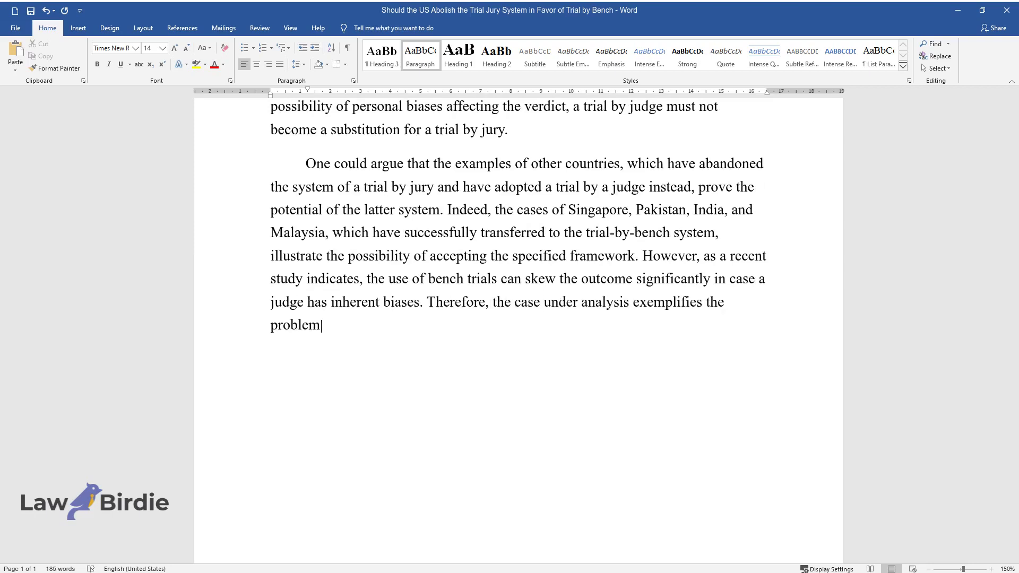
text( of judge trials as the platform )
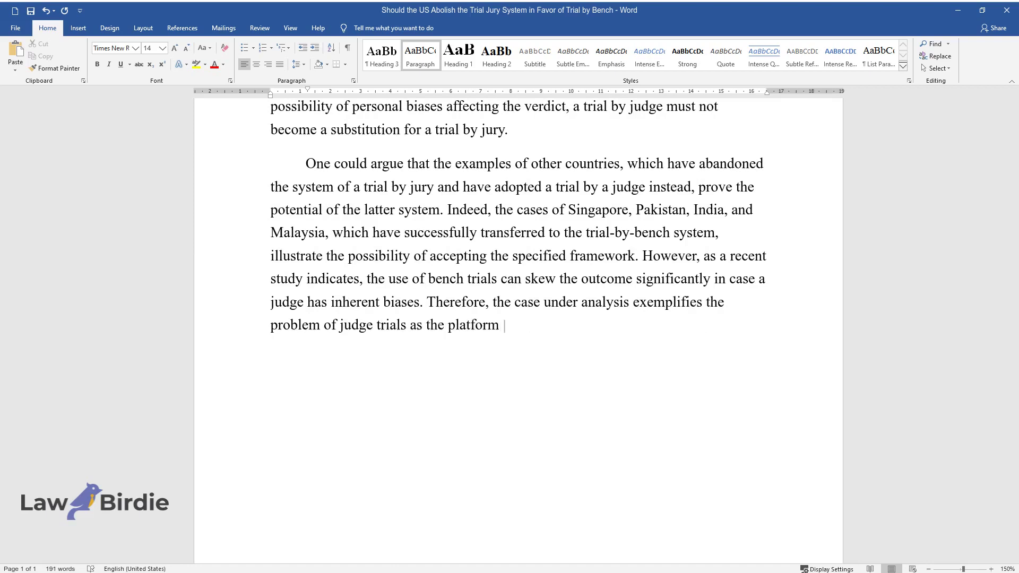
text(for imposing personal judgments a)
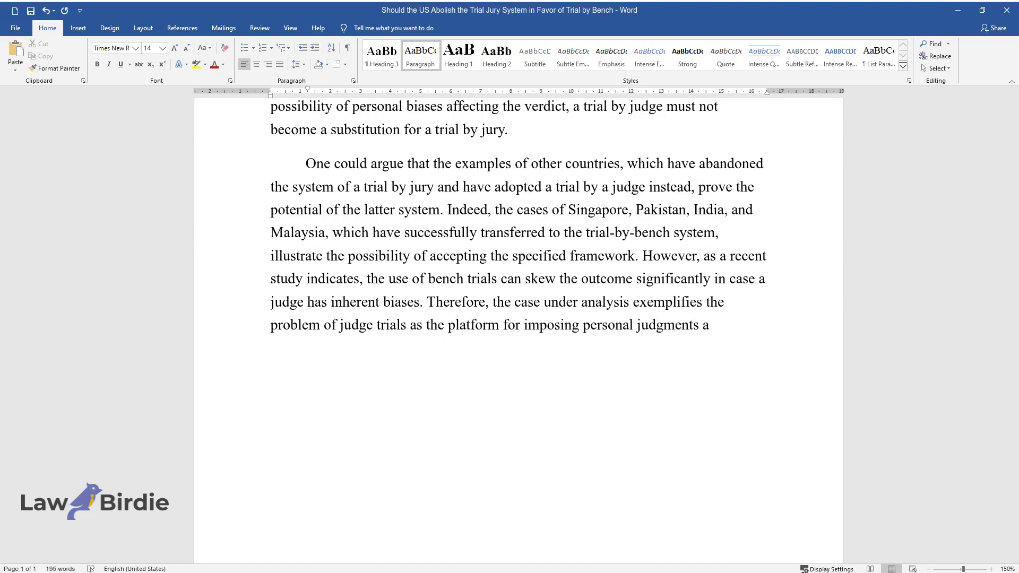
text(nd assump)
text(tions on others, thus, ma)
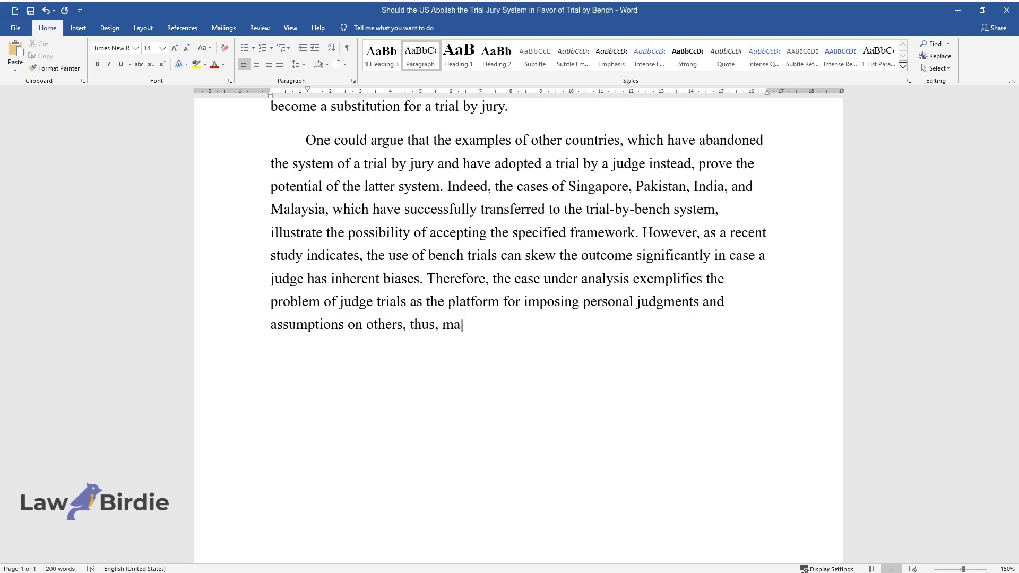
text(king the outcomes of the trial le)
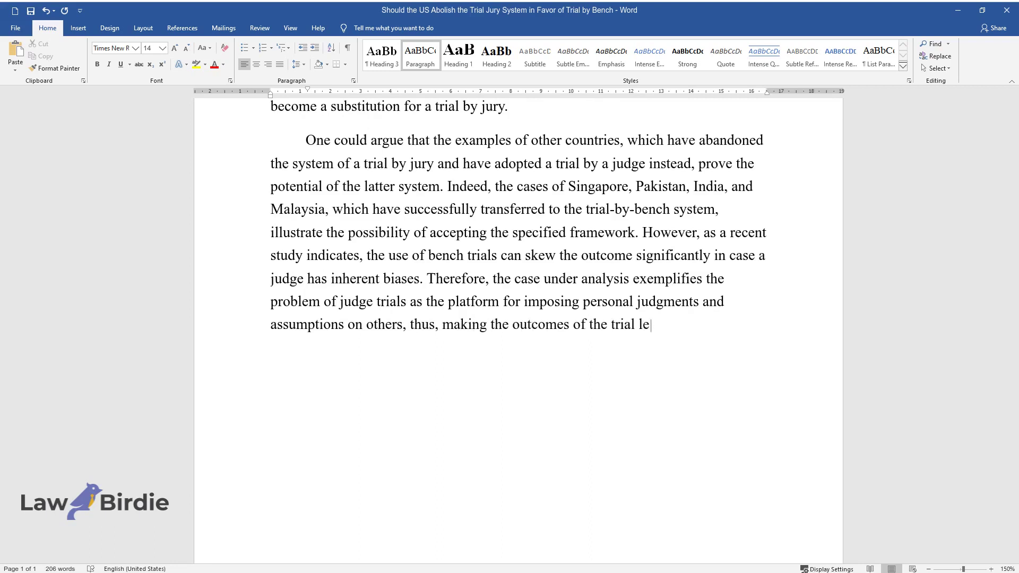
text(ss fair.)
Step: End the paragraph on Singapore, Pakistan, India and Malaysia bench trials at 'less fair.'
key(Return)
text(Since on)
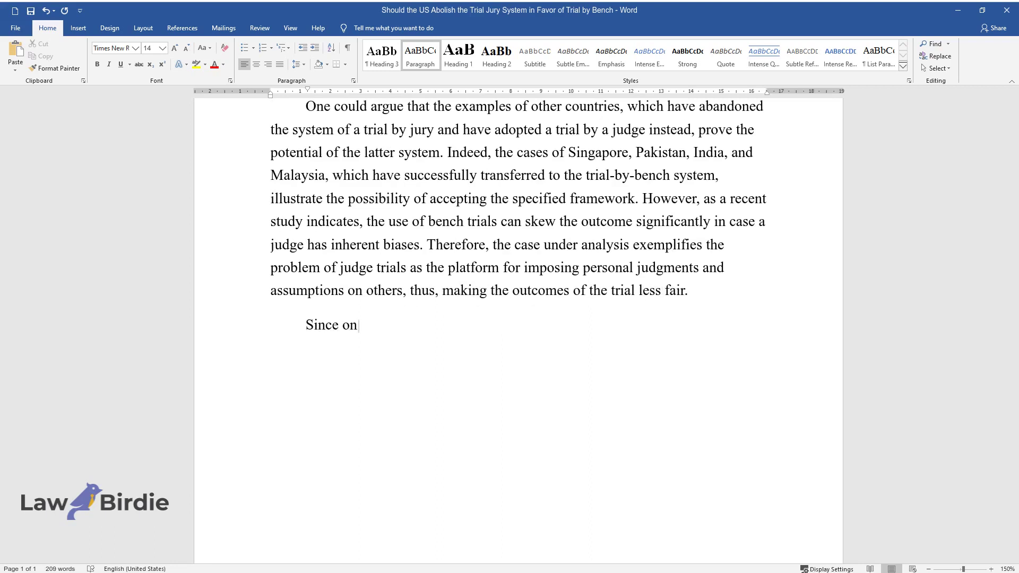
text(e person is at the helm of decision)
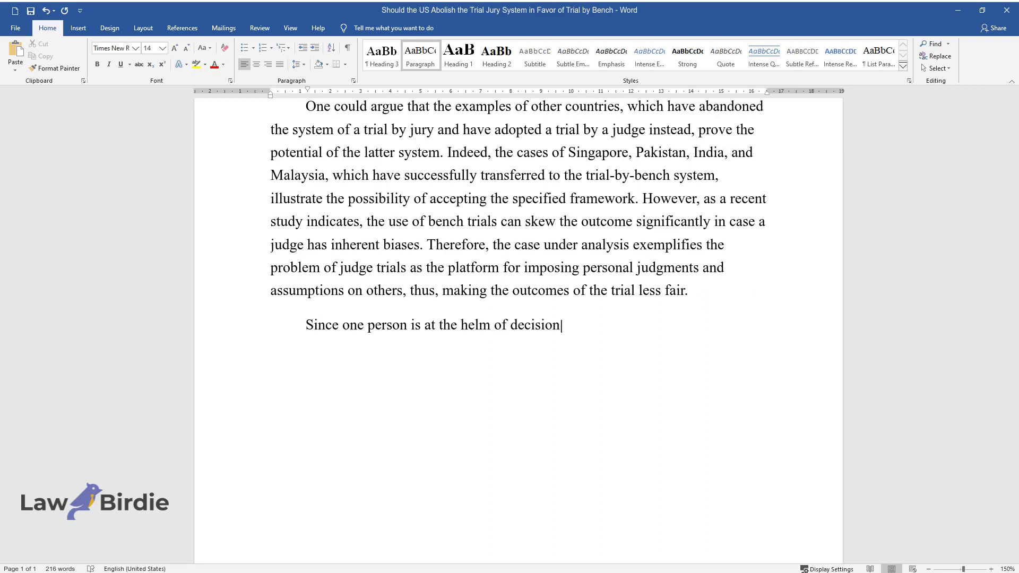
text(-making and being affected by bias)
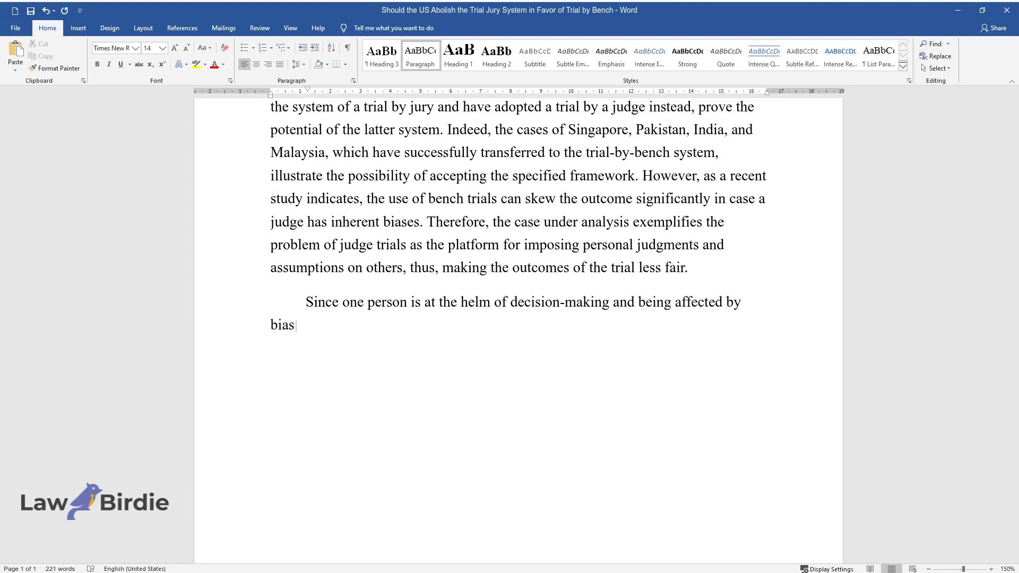
text(es poses a significantly greater threat than a biased juror surrounded by eleven reasonable ones, the trial by j)
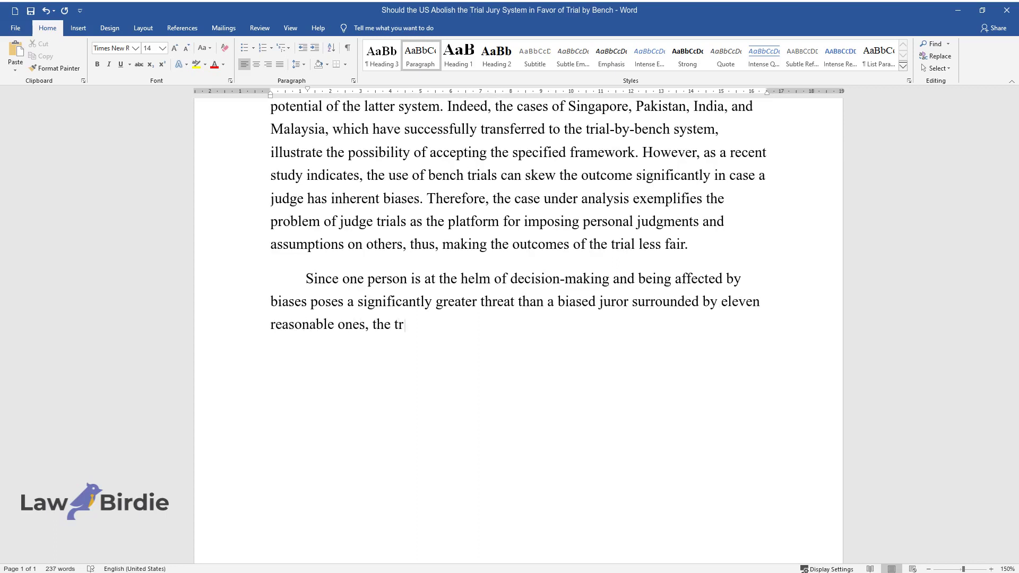
text(ury must remain a default court setting. Personal misconceptions and misperceptions of certain ideas may shape the outcomes of decision-ma)
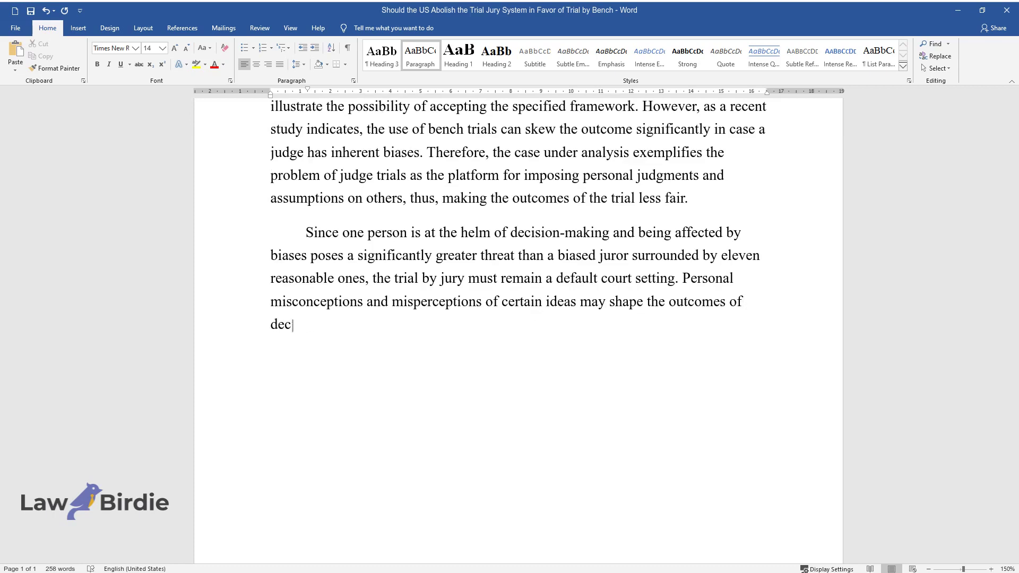
text(king drastically unless ot)
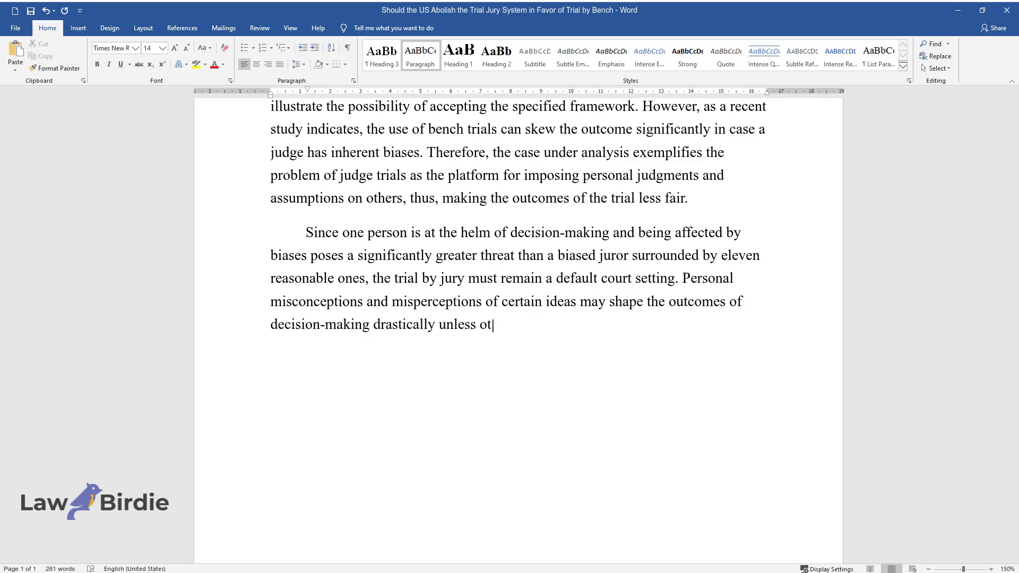
text(her individuals with specific view)
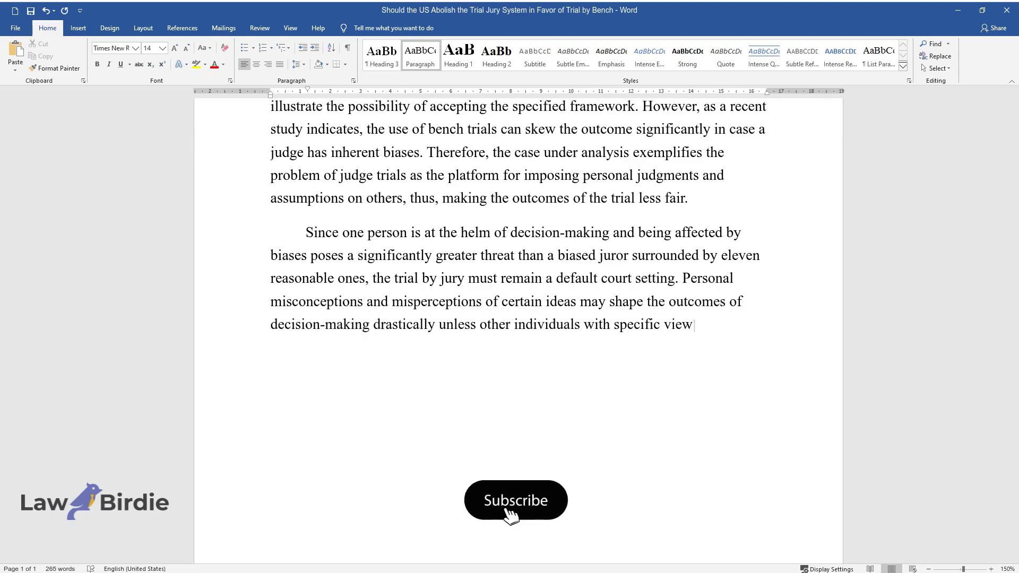
text(points participate in decision-maki)
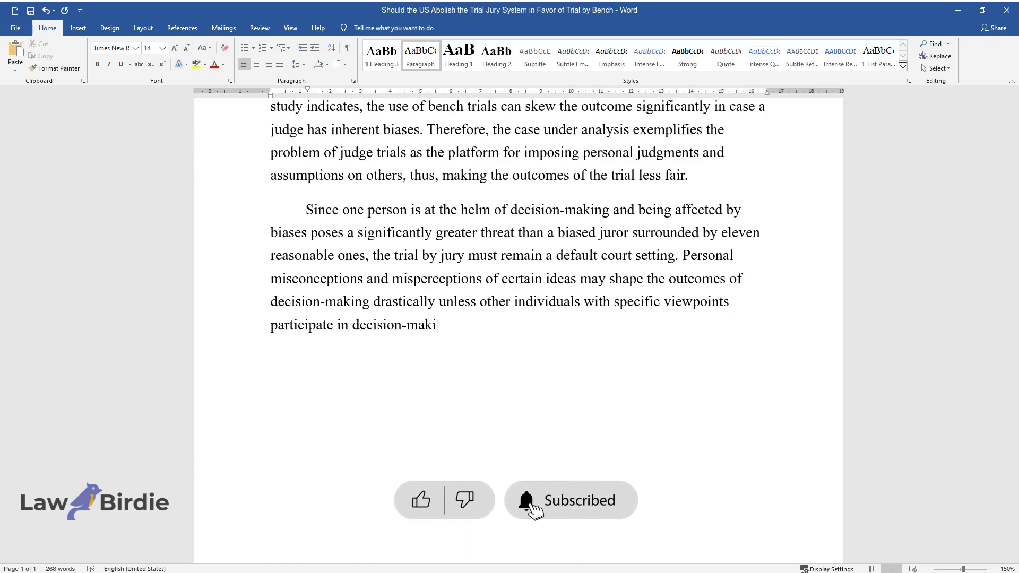
text(ng. Therefore, the trial by jury m)
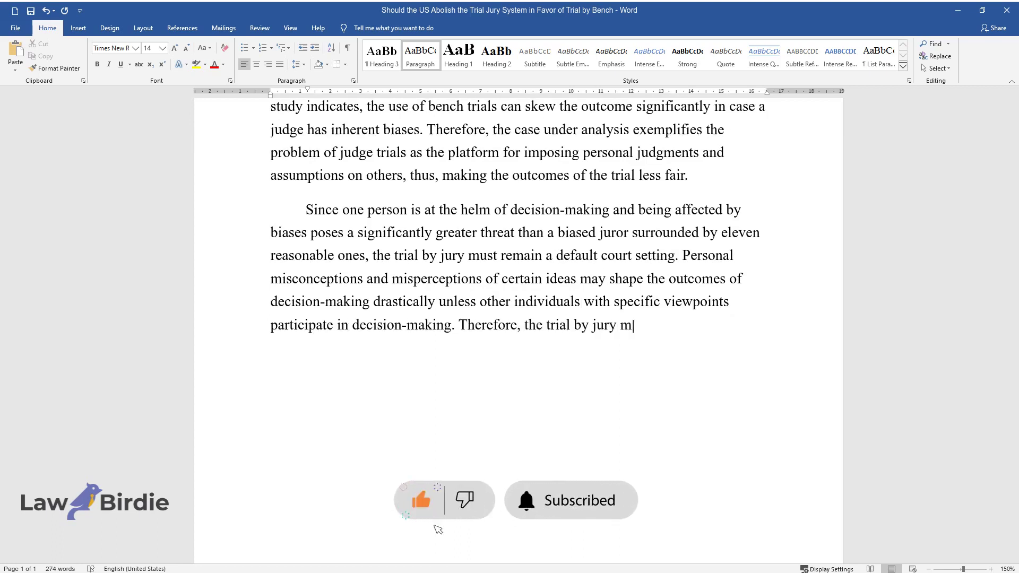
text(ust not be replaced by the trial by)
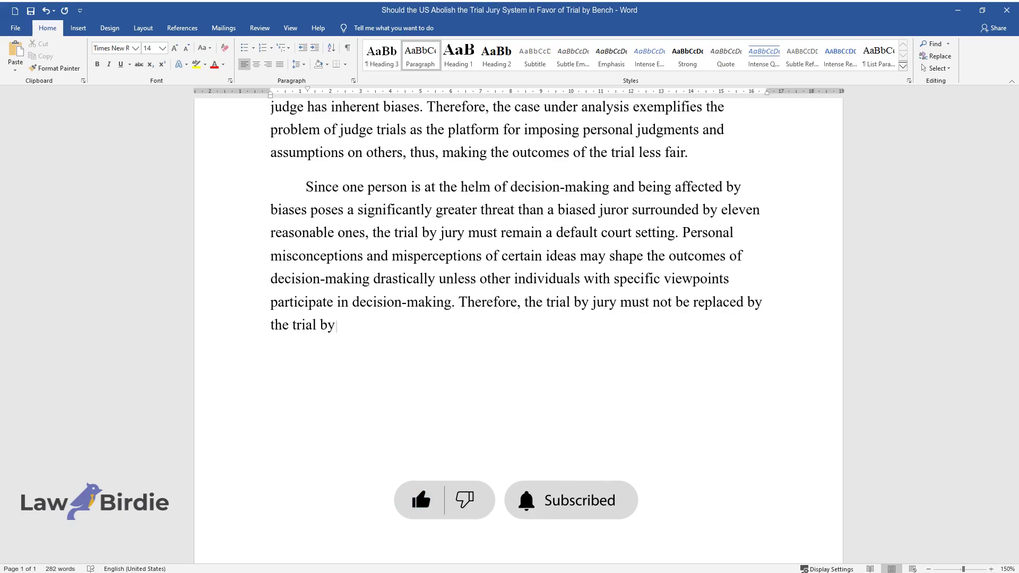